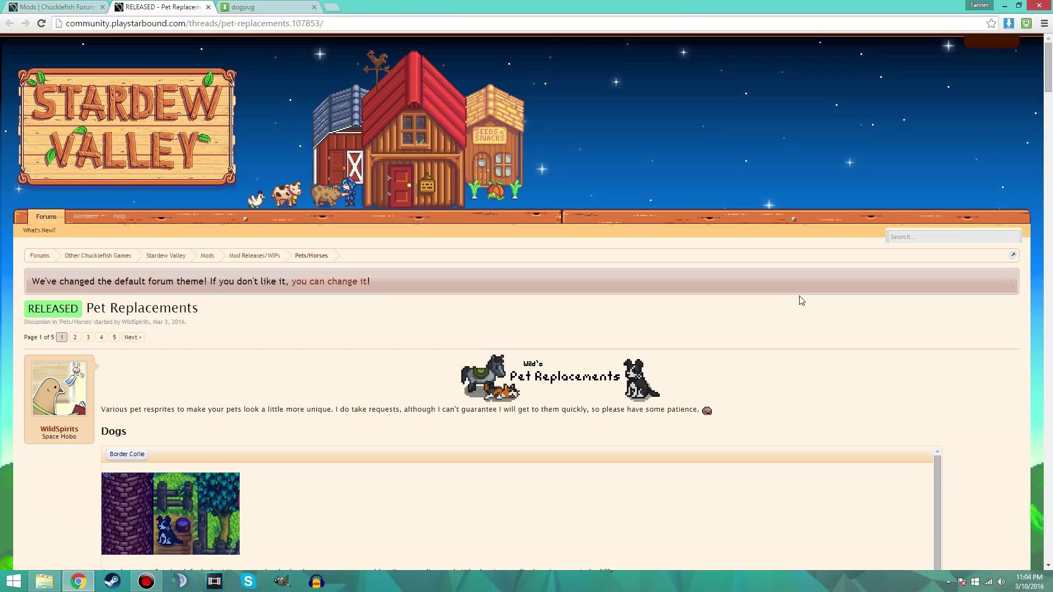
Step: Scroll through the Pet Replacements thread's Dogs, Cats and Horses .xnb sprite downloads
scroll(801, 301, "down", 3)
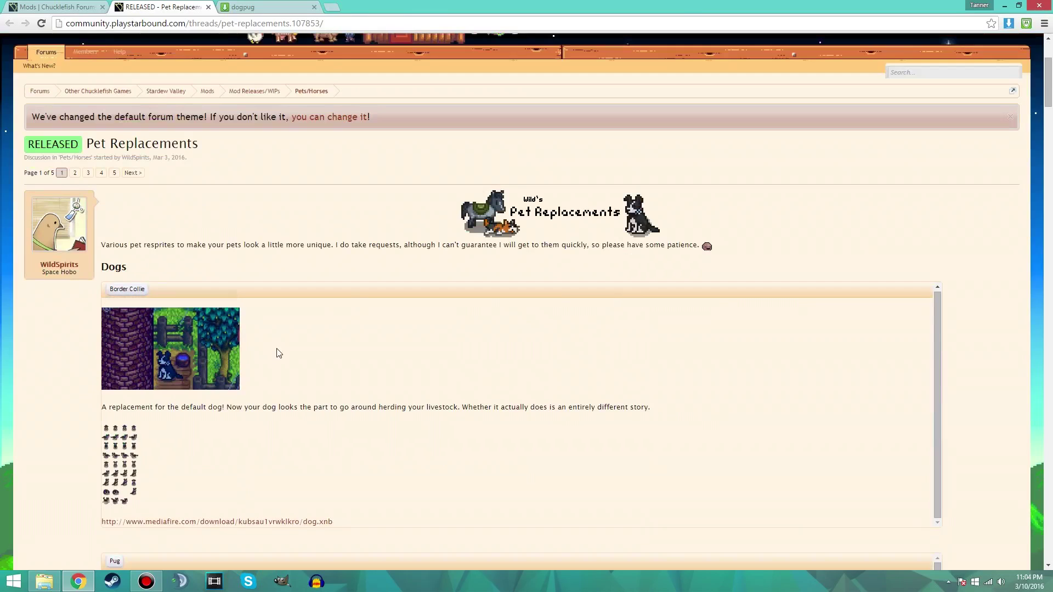
scroll(213, 329, "down", 1)
scroll(211, 340, "down", 2)
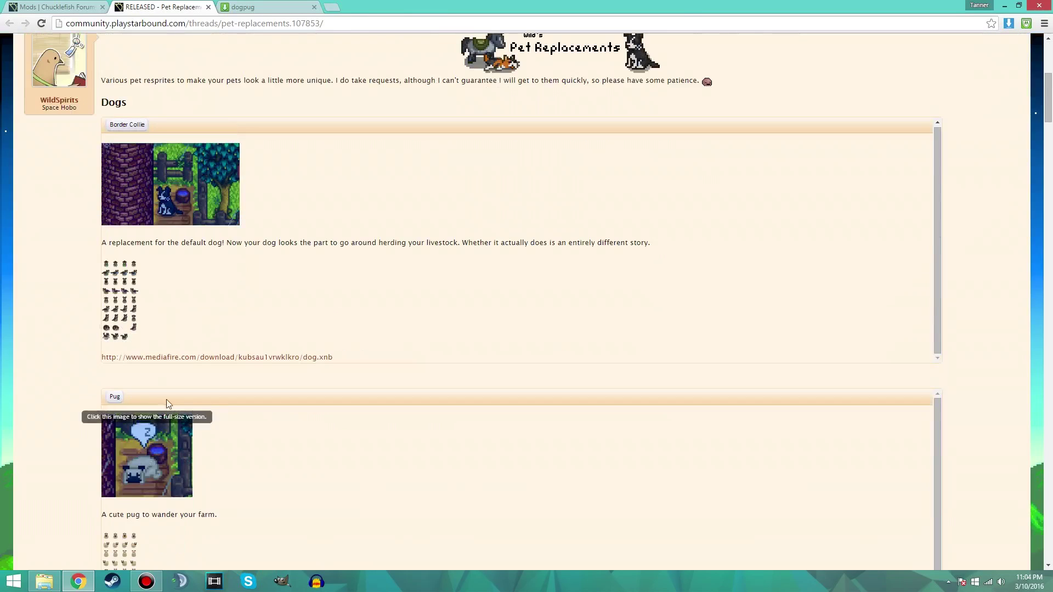
scroll(166, 399, "down", 5)
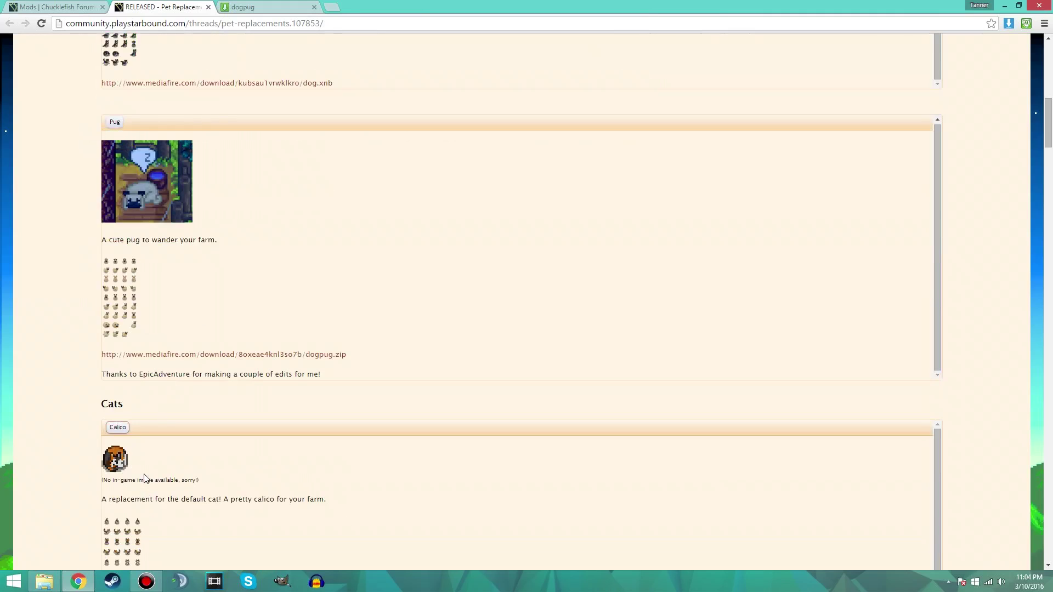
scroll(144, 478, "down", 10)
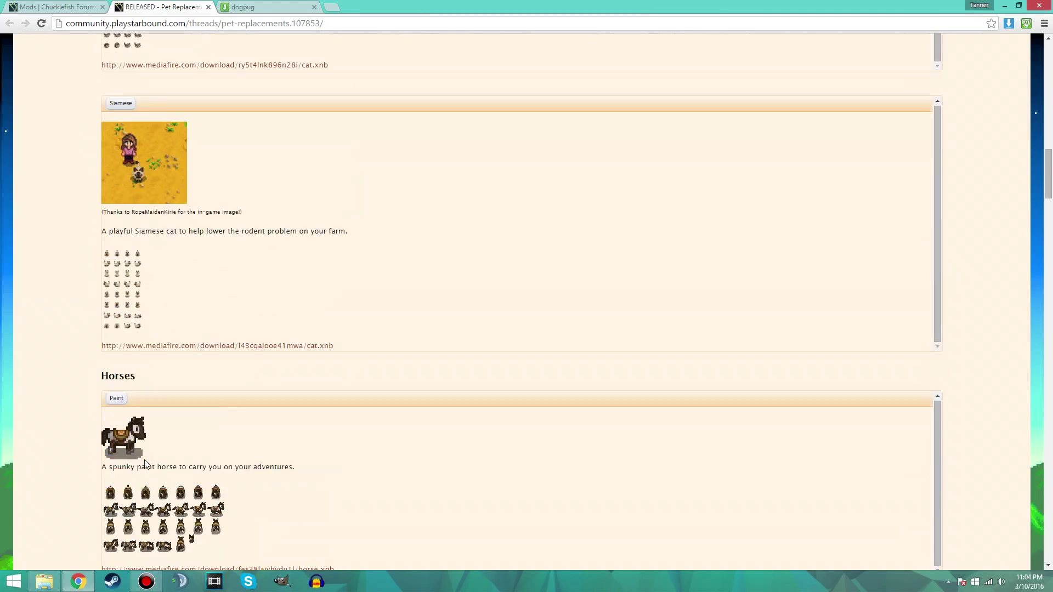
scroll(145, 464, "down", 1)
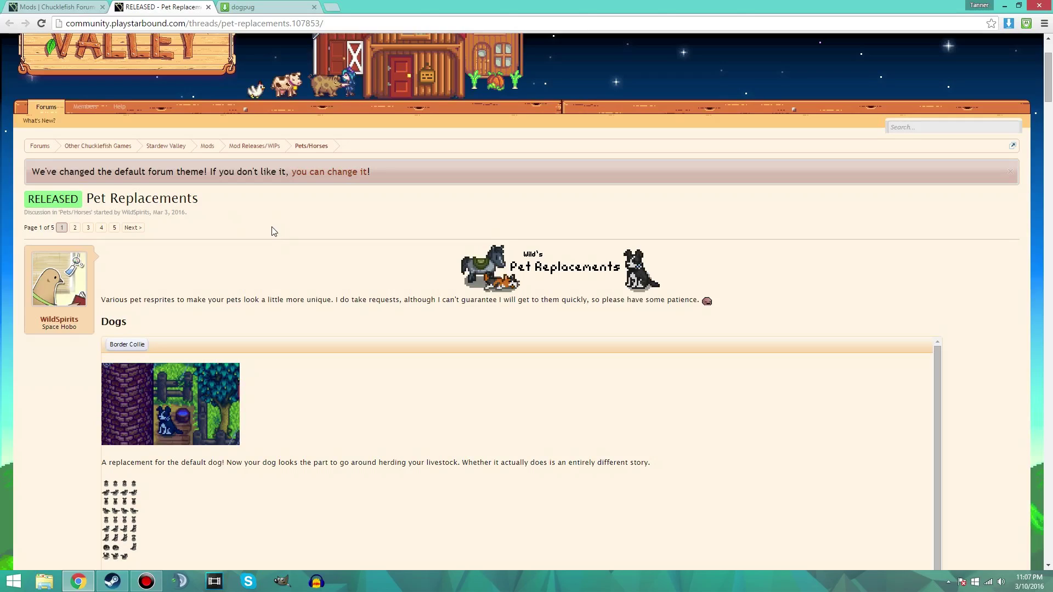
Step: Switch to the dogpug download tab and move the dogpug zip toward the desktop's middle
left_click(244, 7)
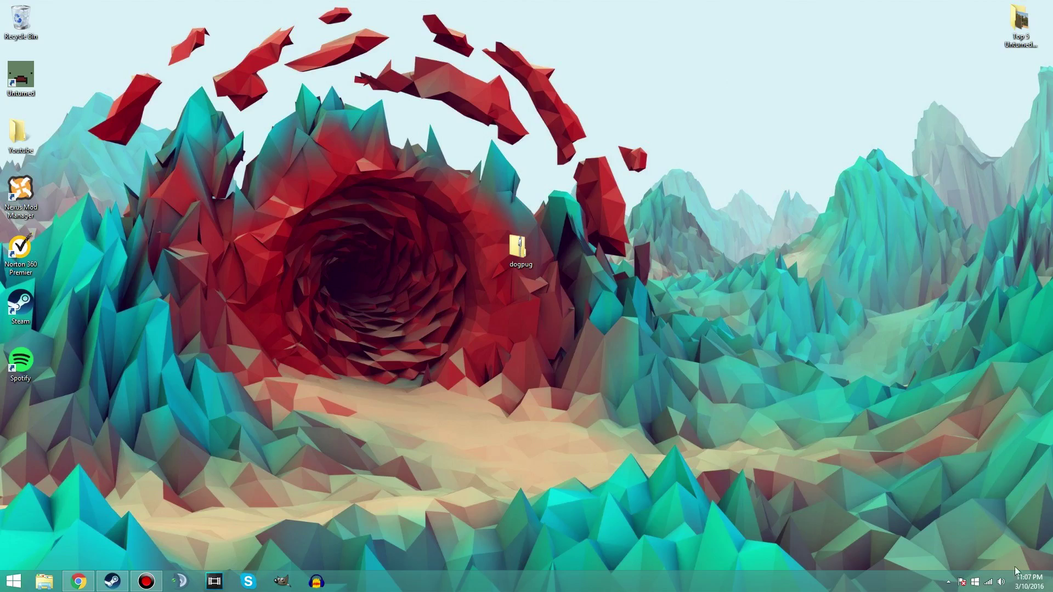
left_click_drag(509, 258, 413, 291)
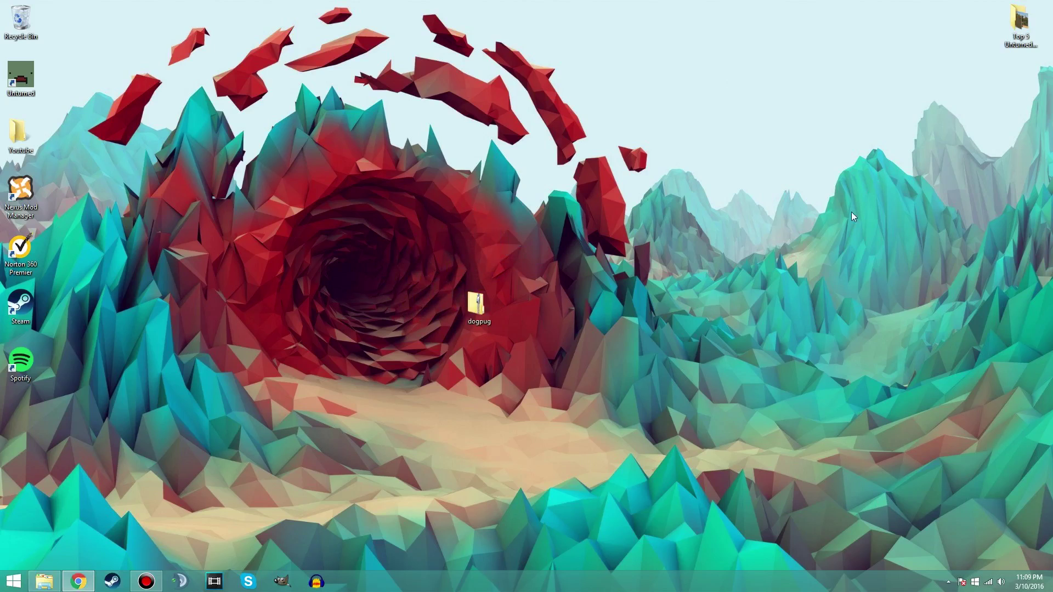
Step: Open the dogpug zip archive and extract its dog.xnb file onto the desktop
double_click(482, 301)
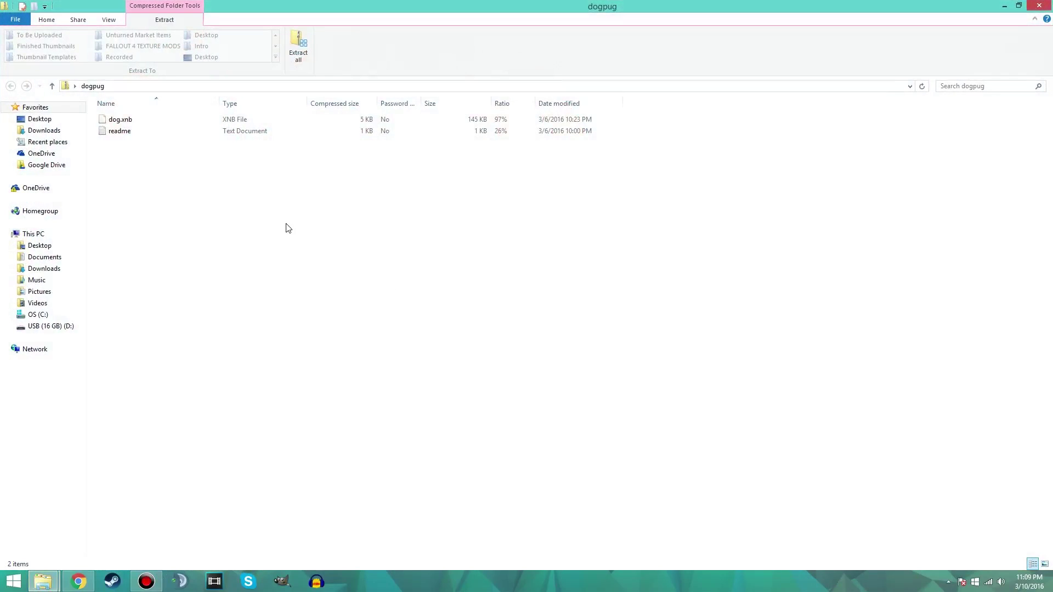
left_click(146, 123)
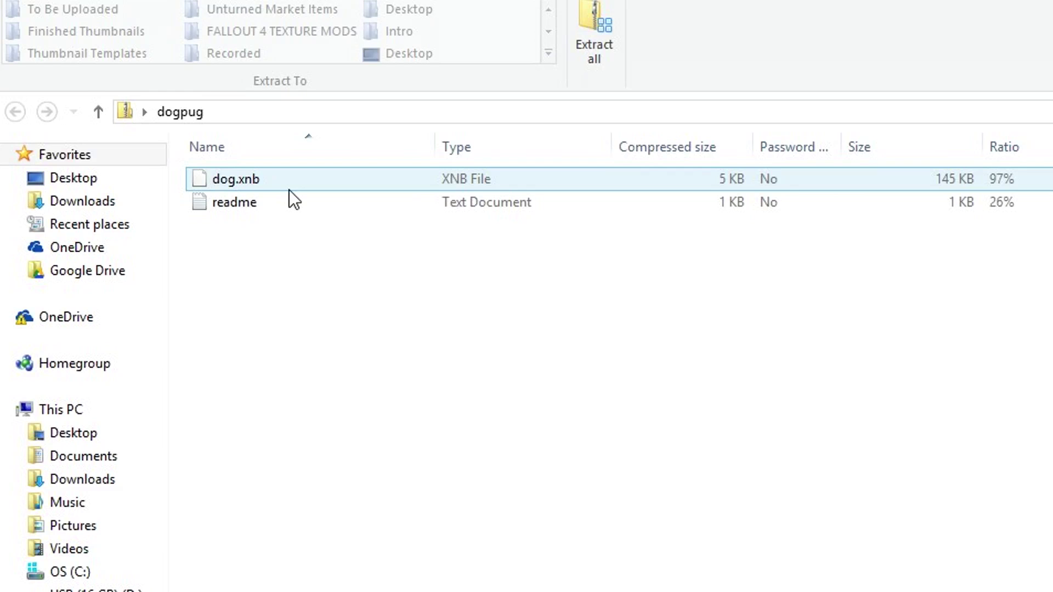
left_click(272, 208)
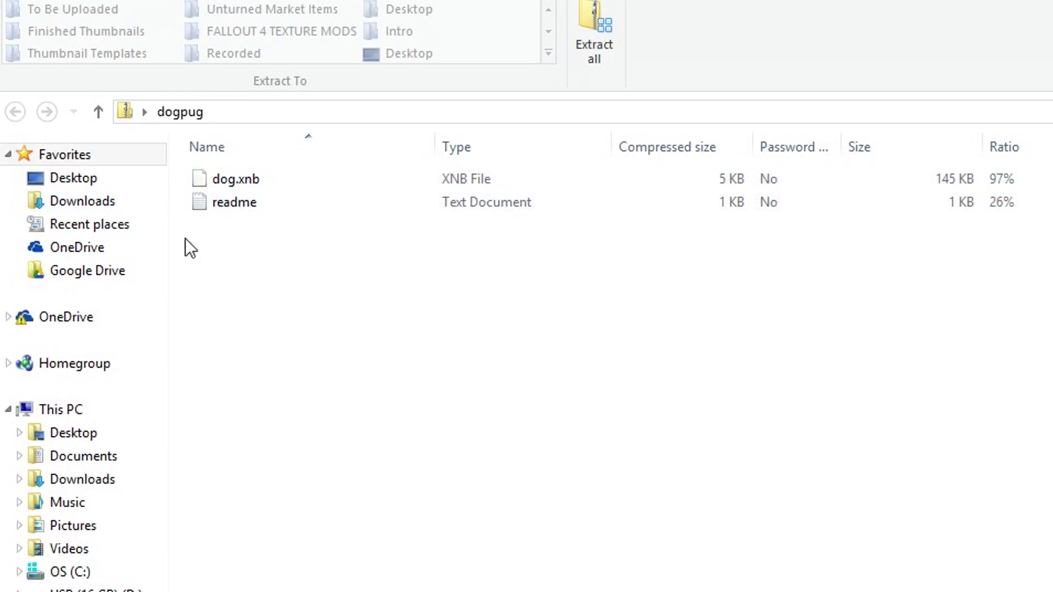
left_click(218, 182)
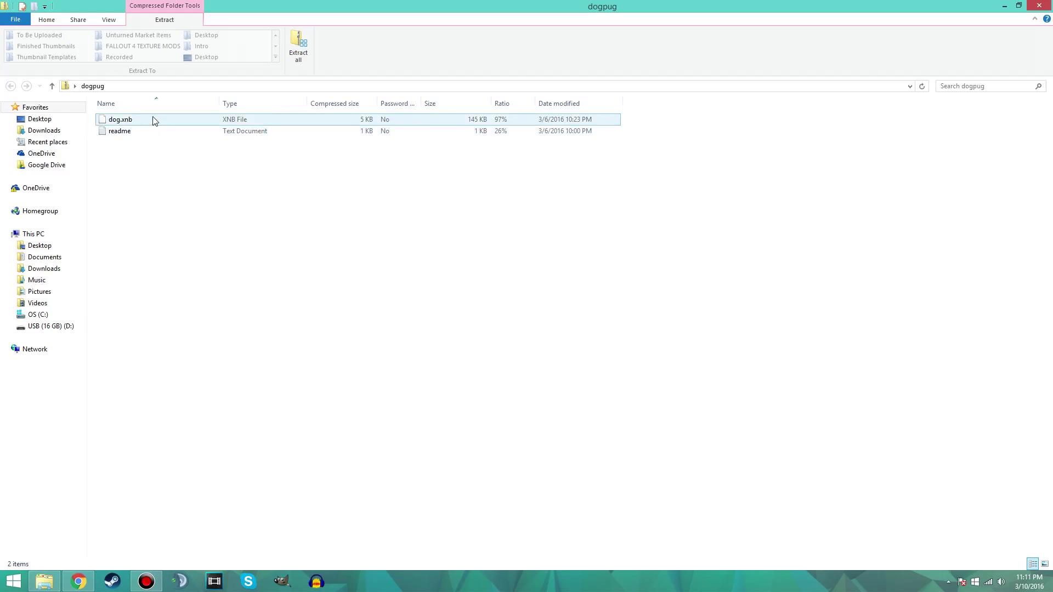
left_click(156, 123)
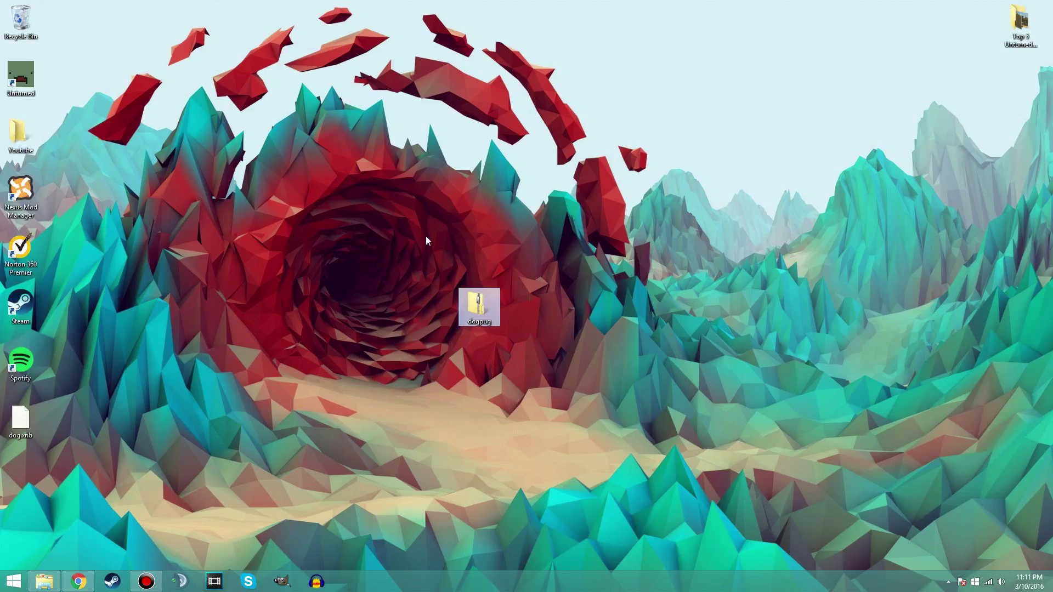
Step: Place dog.xnb beside the dogpug zip and open File Explorer at This PC
left_click_drag(20, 420, 421, 305)
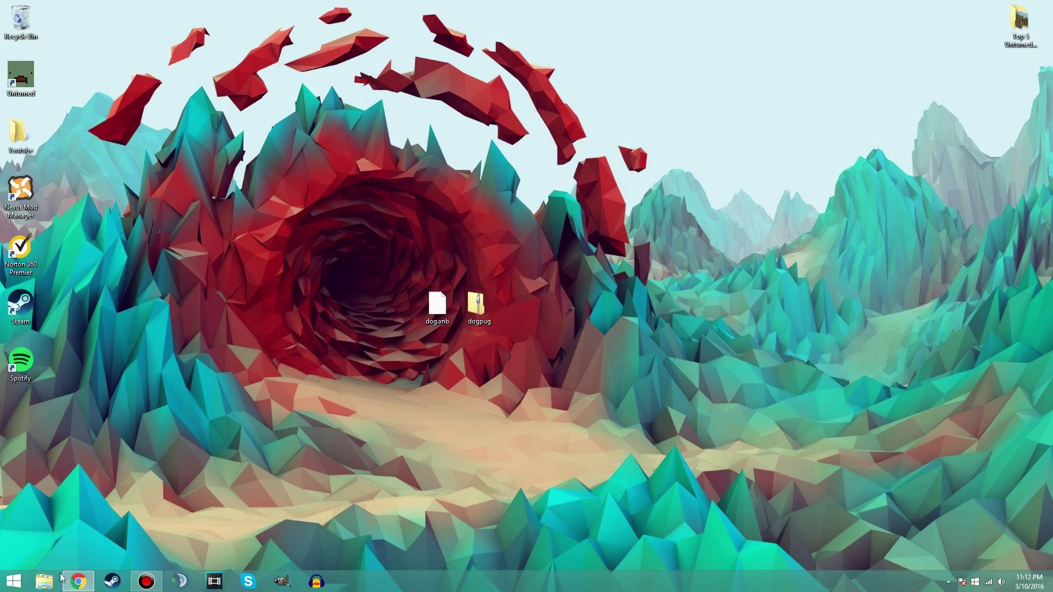
left_click(43, 582)
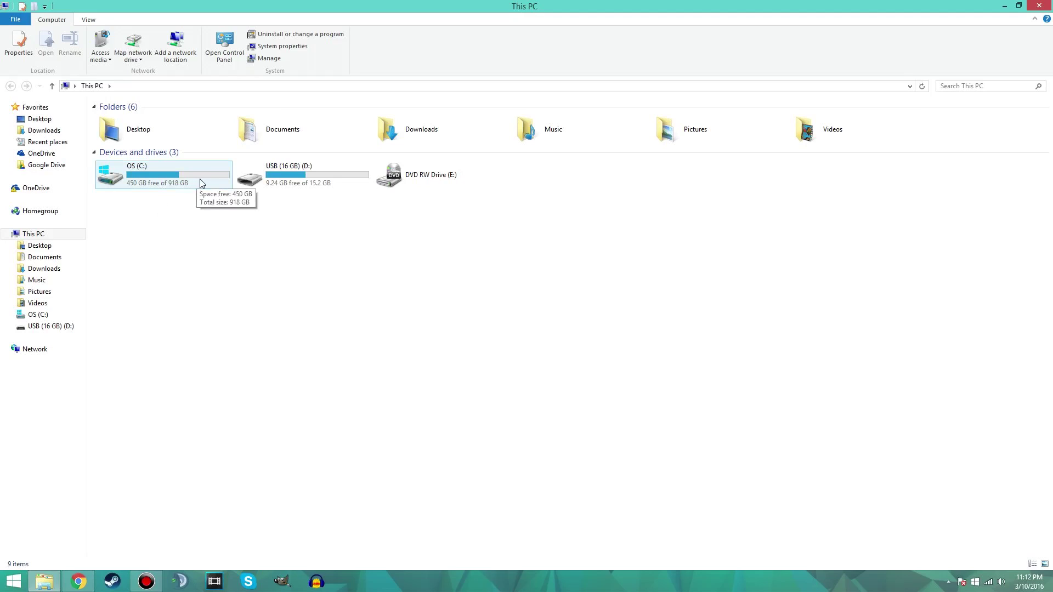
Step: Navigate C: > Program Files (x86) > Steam > steamapps > common > Stardew Valley > Content
double_click(149, 172)
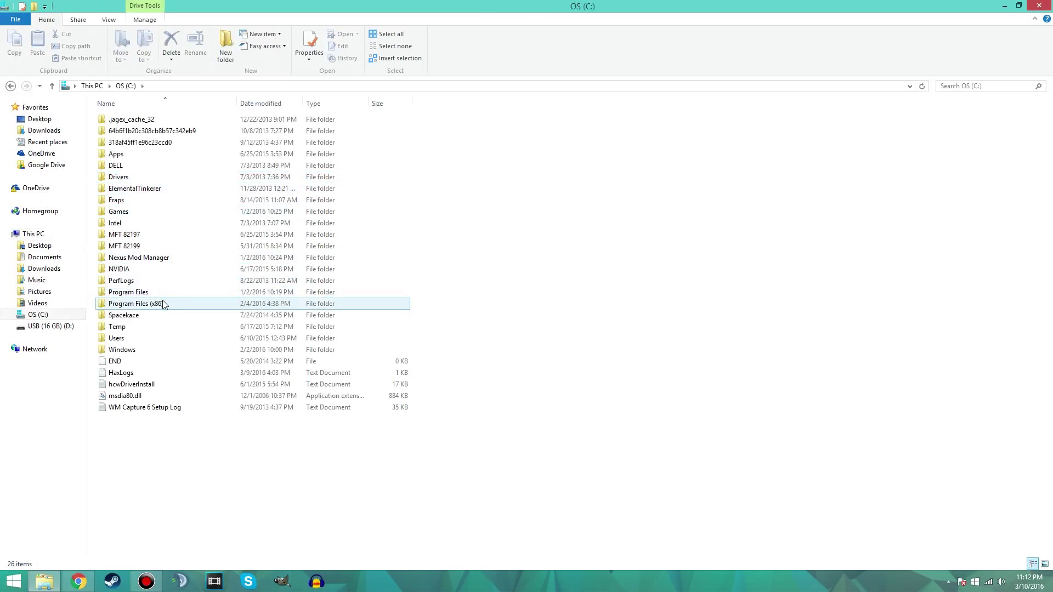
double_click(163, 305)
scroll(157, 334, "down", 3)
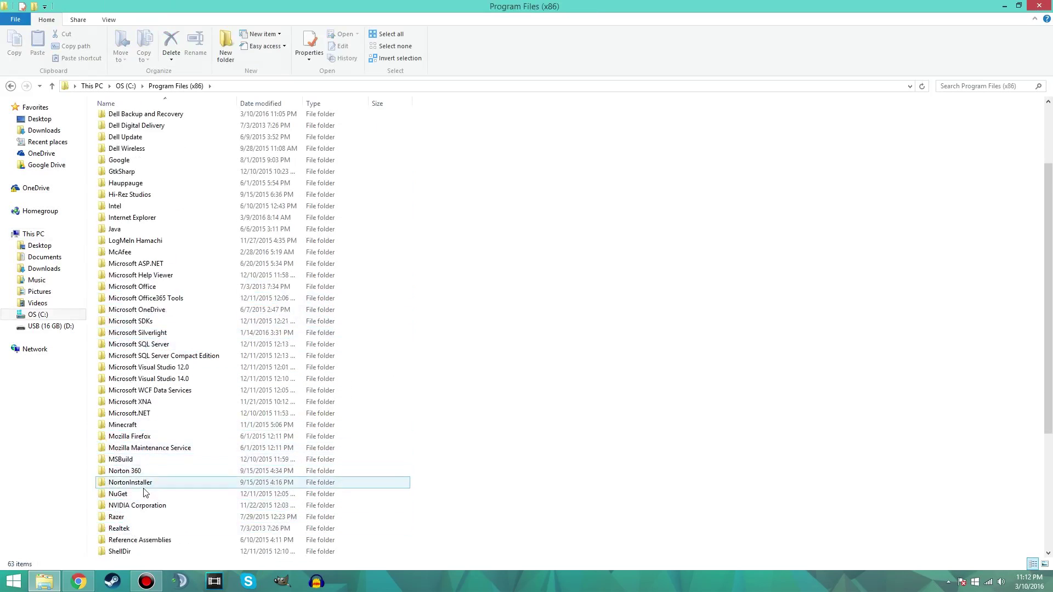
scroll(143, 533, "down", 1)
double_click(117, 551)
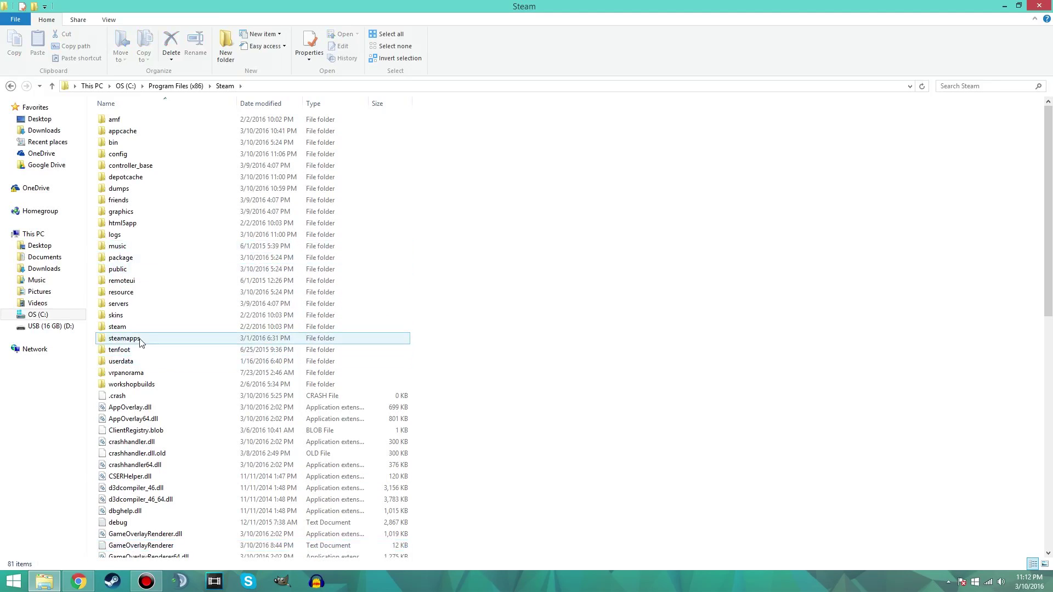
double_click(141, 339)
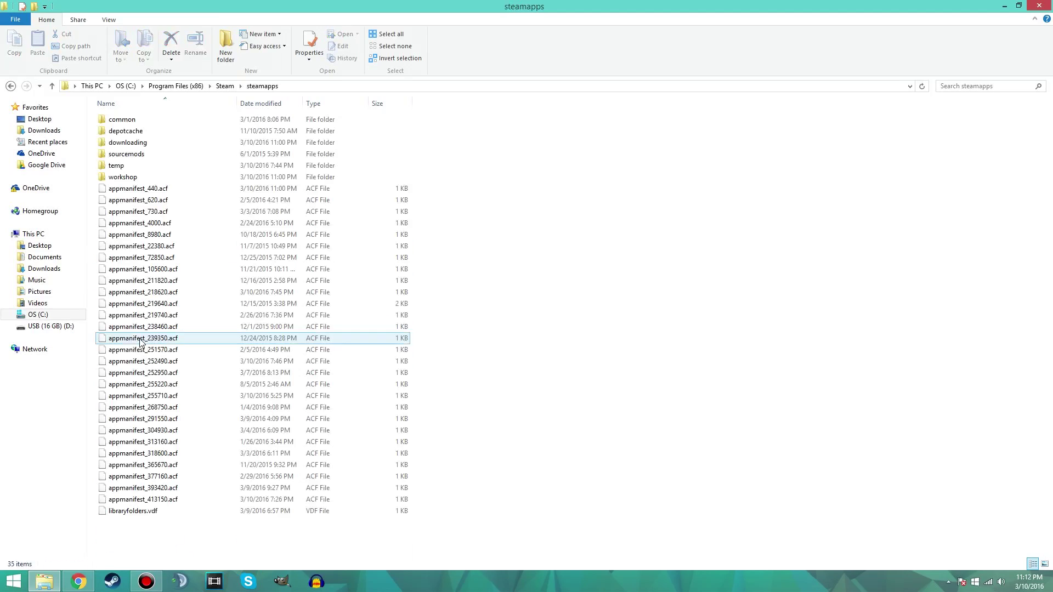
double_click(139, 122)
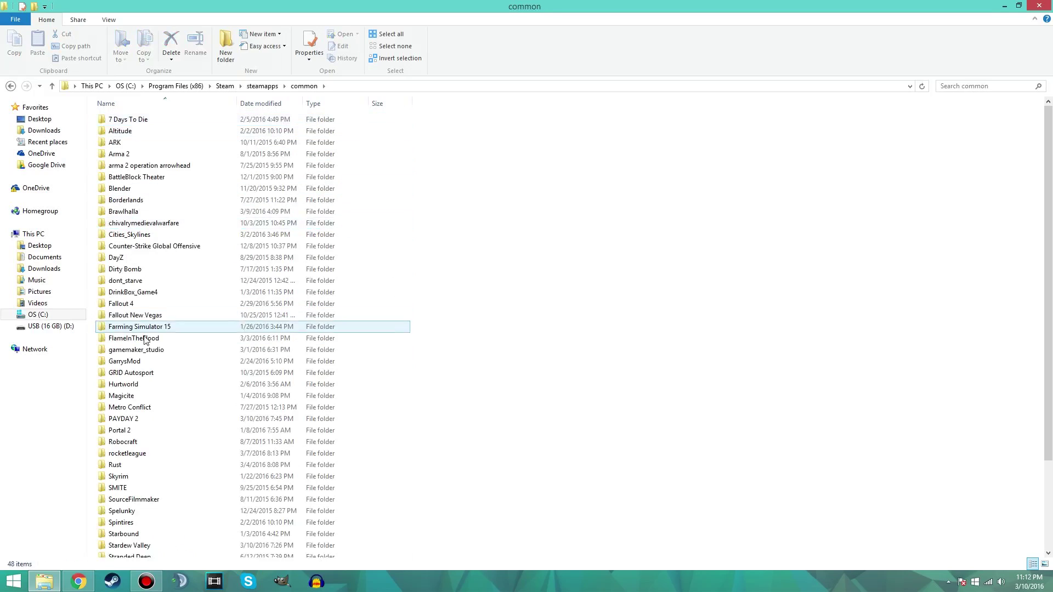
left_click(161, 546)
double_click(160, 547)
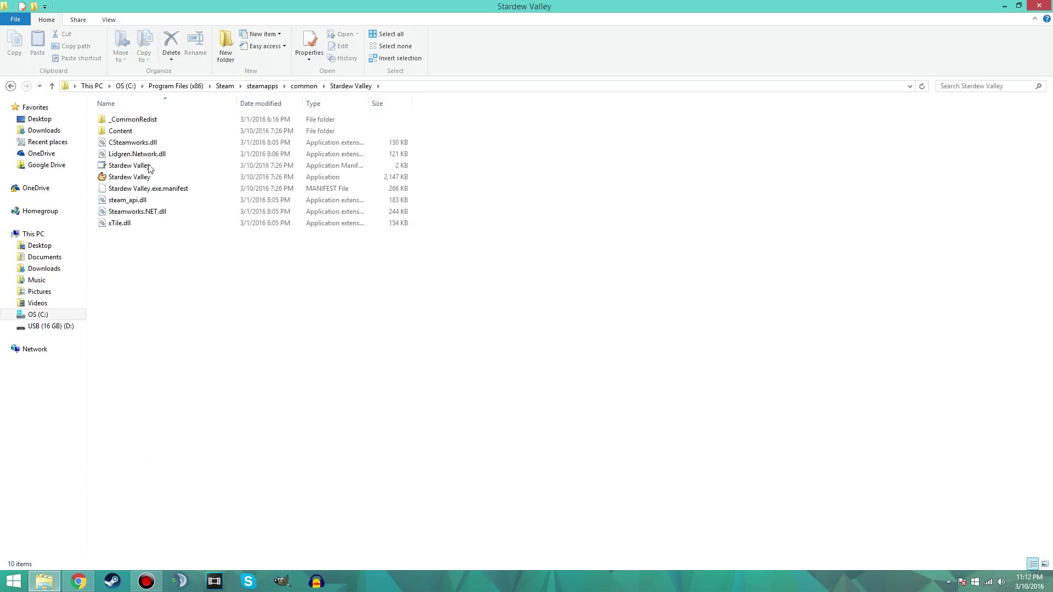
left_click(132, 135)
double_click(133, 136)
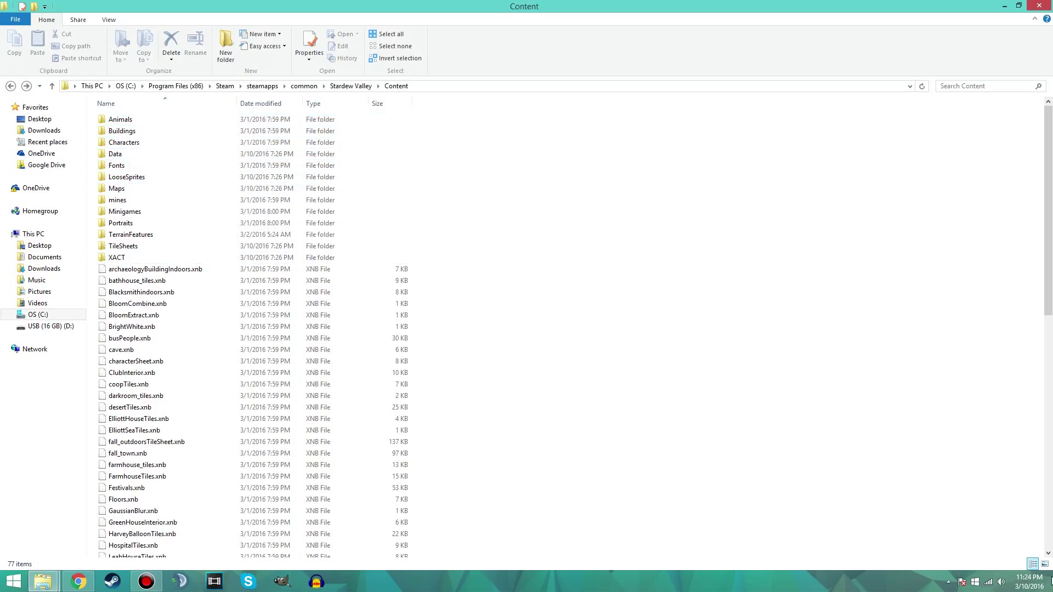
Step: Open the Animals folder, showing its 26 .xnb files including the original dog.xnb
mouse_move(1052, 591)
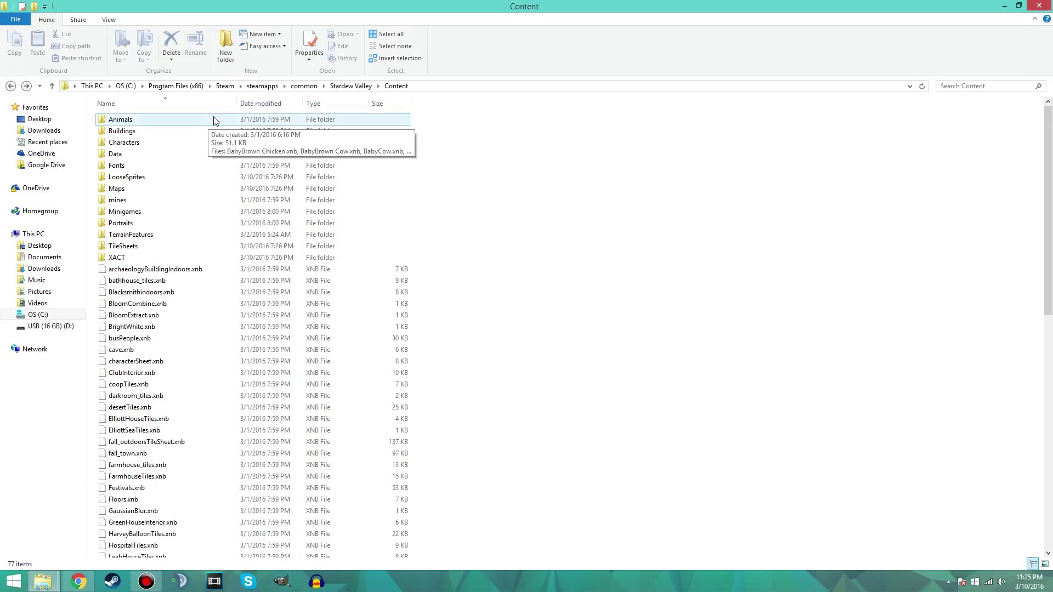
double_click(216, 120)
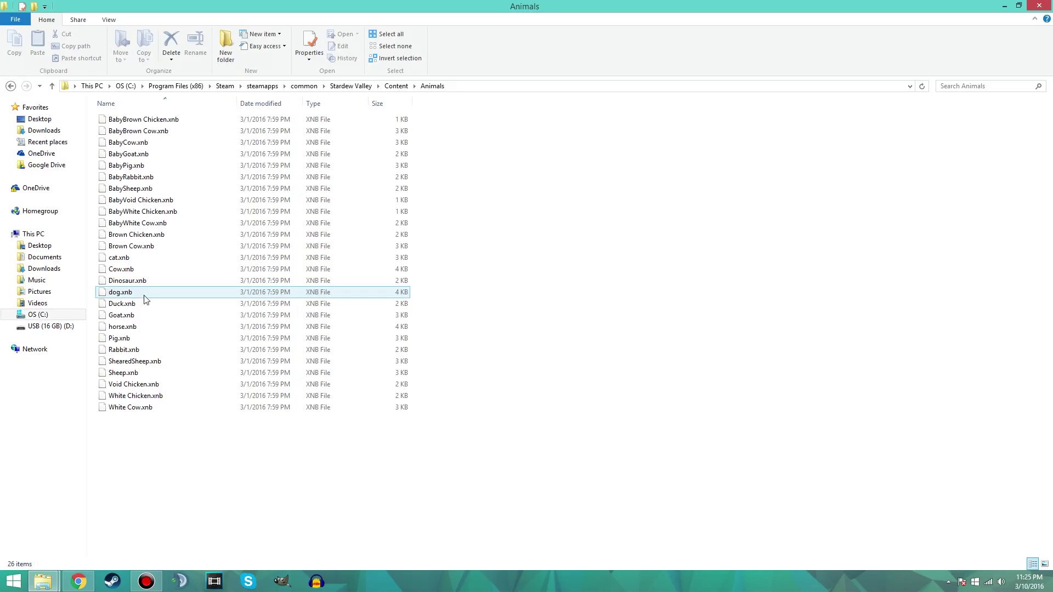
Step: Copy the modded dog.xnb from the desktop and bring the Animals window back
key("super+d")
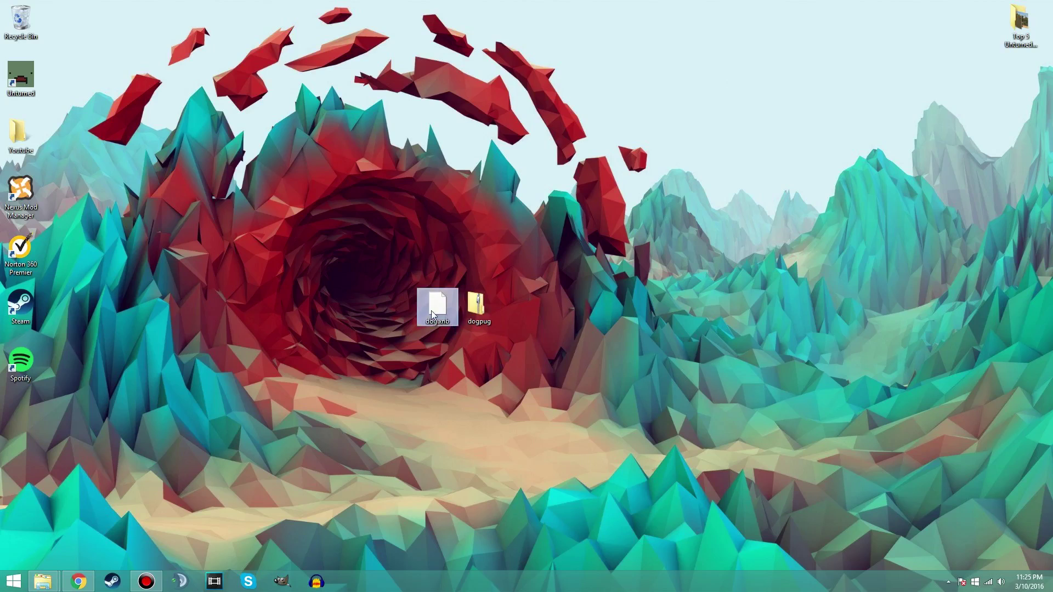
right_click(430, 314)
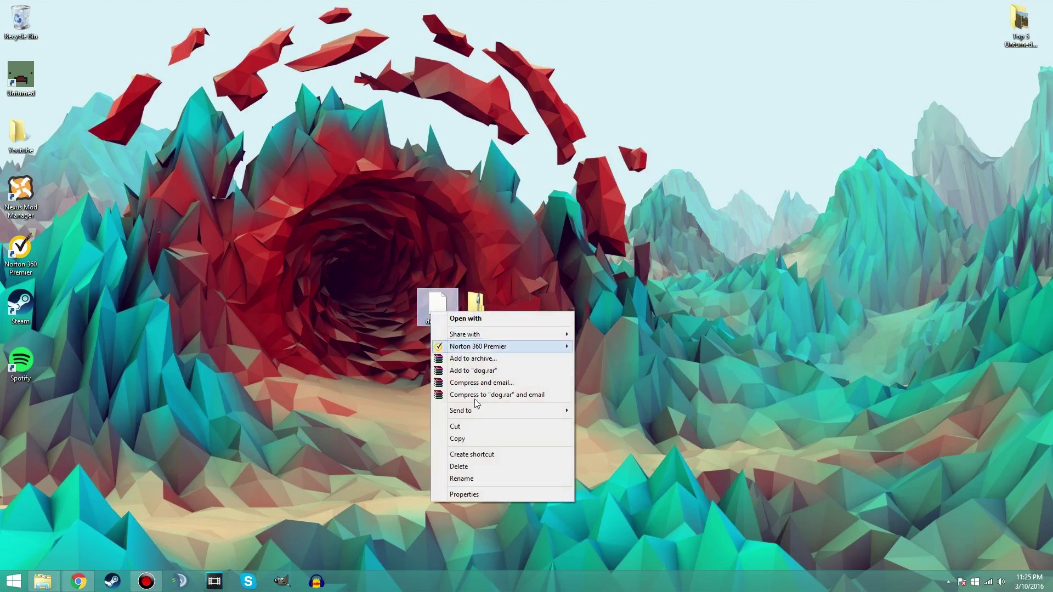
left_click(468, 439)
mouse_move(43, 580)
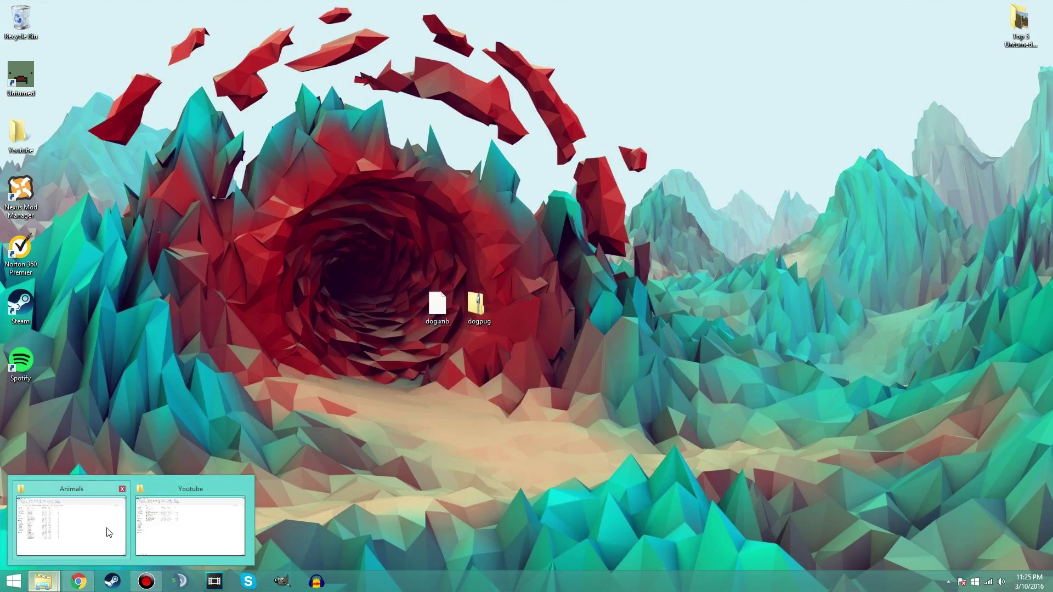
left_click(94, 517)
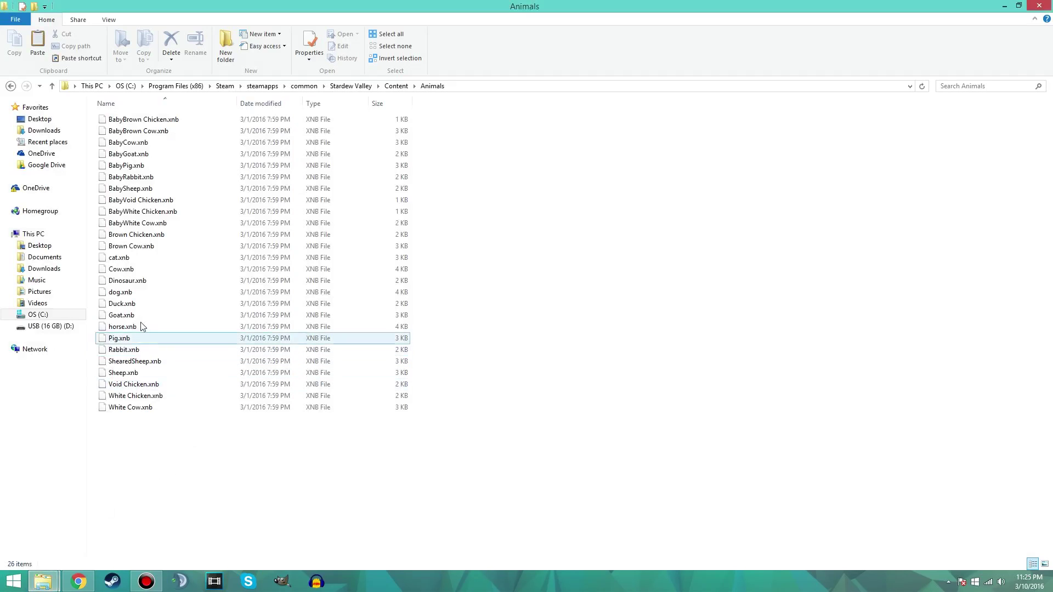
Step: Copy the game's original dog.xnb from the Animals folder
right_click(147, 294)
left_click(122, 293)
right_click(122, 293)
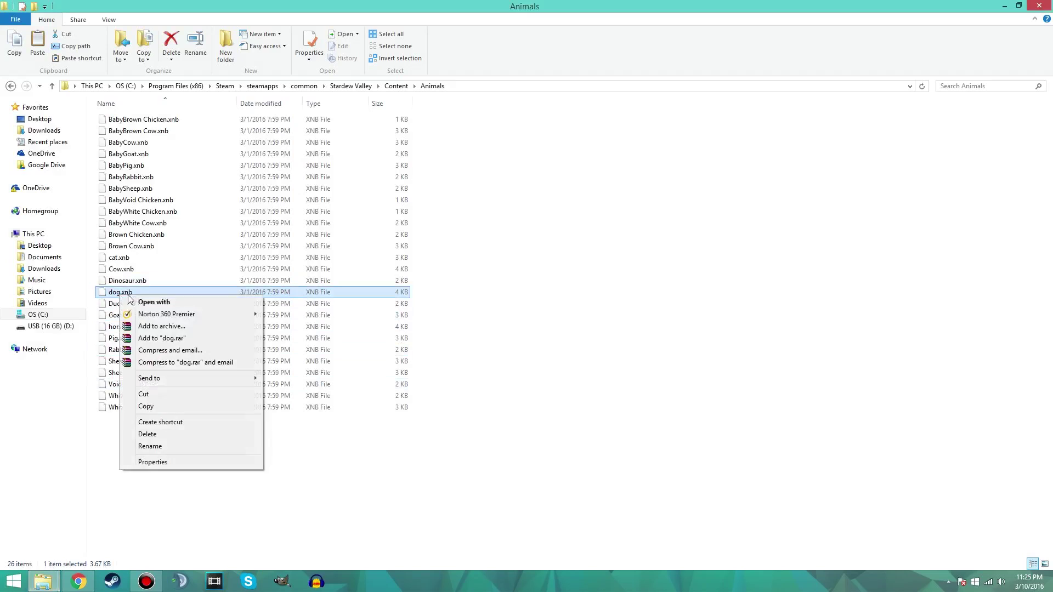
left_click(158, 406)
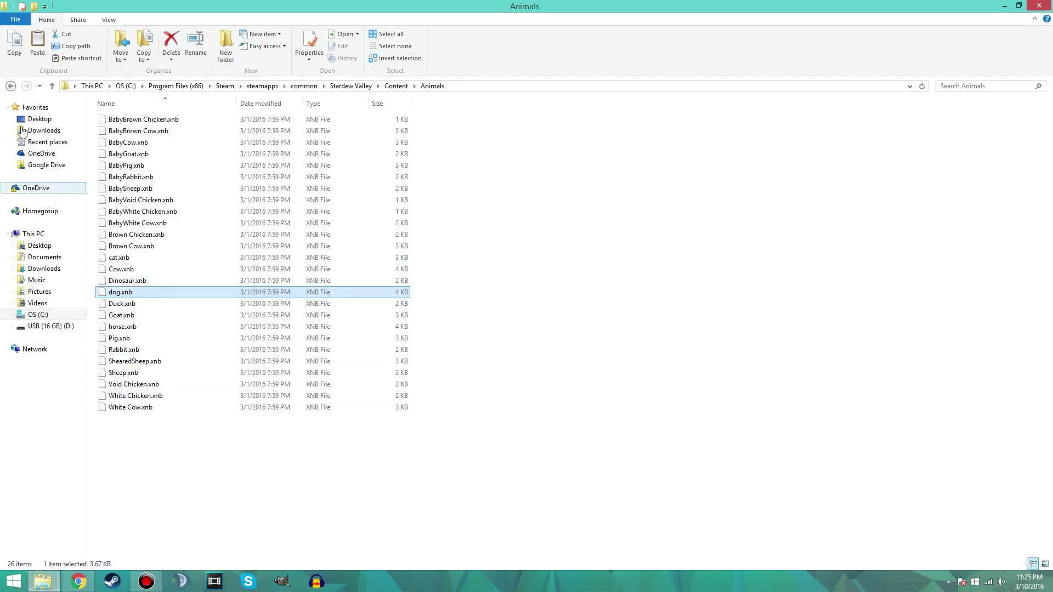
Step: Paste the original dog.xnb into Downloads, opened in a separate maximized window, as a backup
right_click(53, 121)
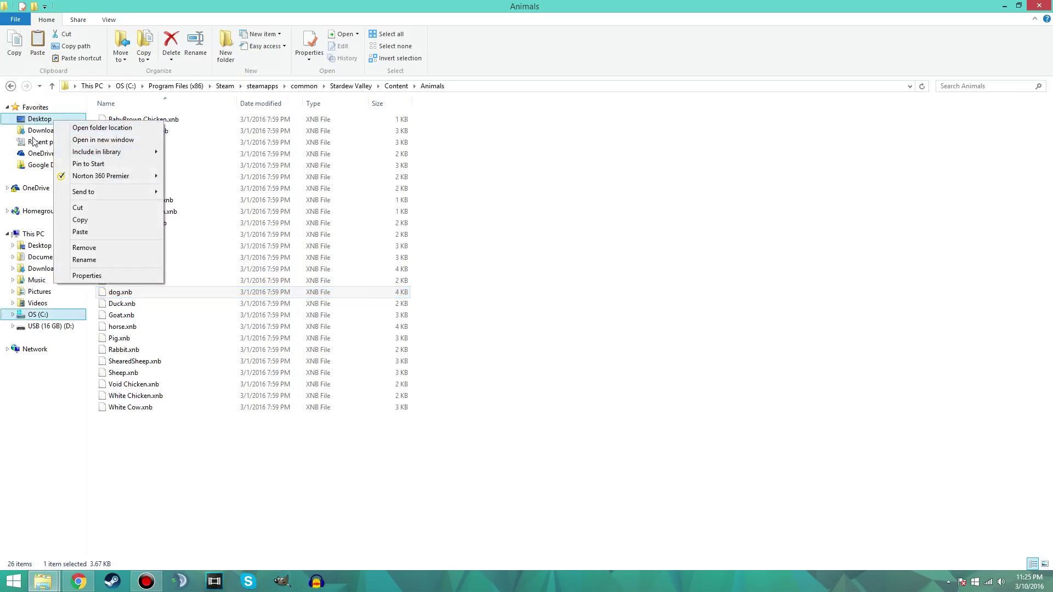
right_click(30, 132)
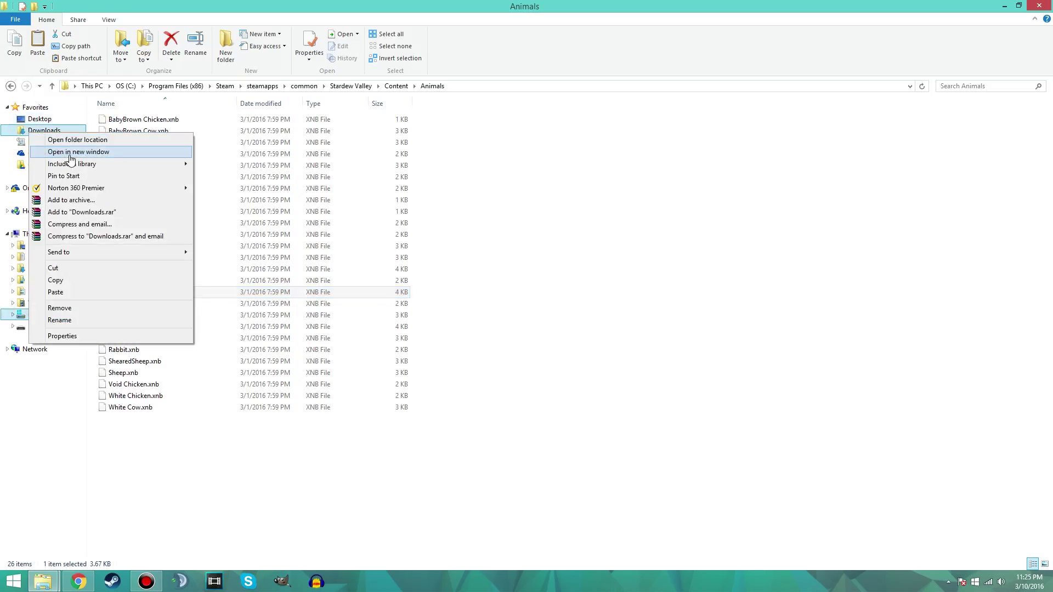
left_click(70, 153)
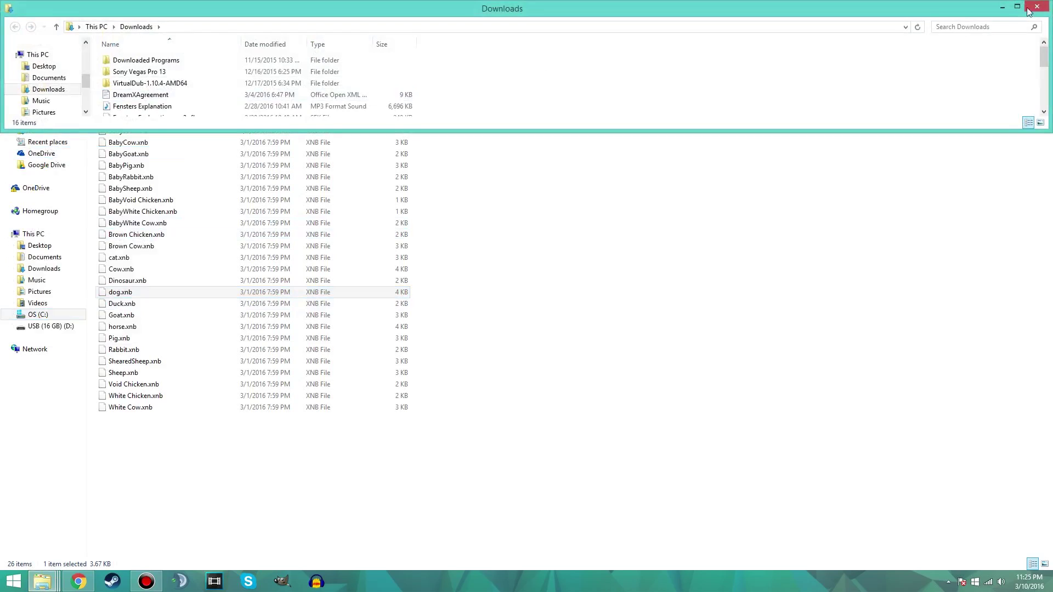
left_click(1017, 7)
right_click(318, 385)
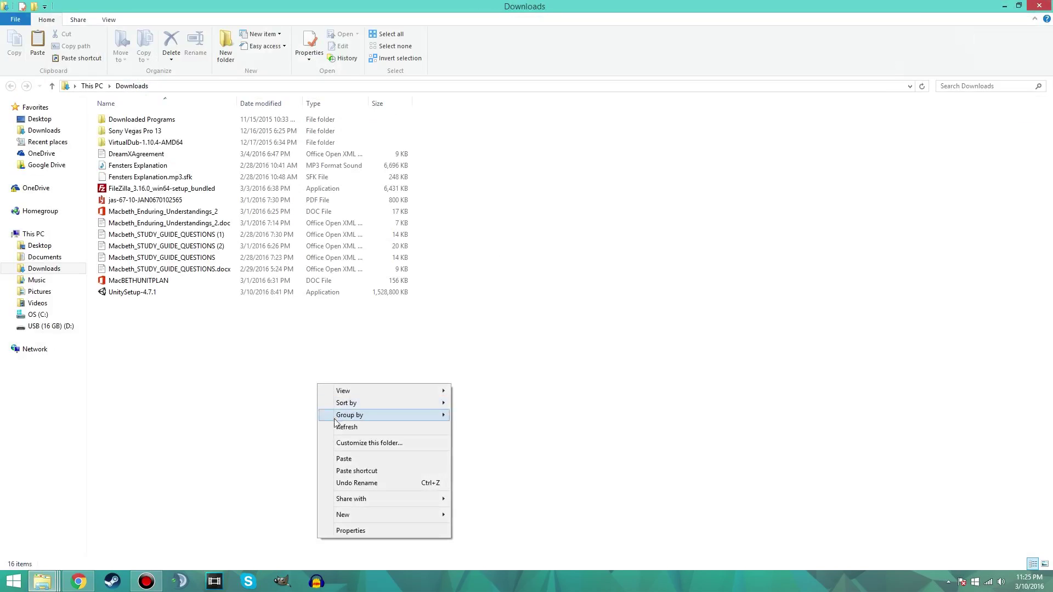
left_click(343, 460)
left_click(200, 354)
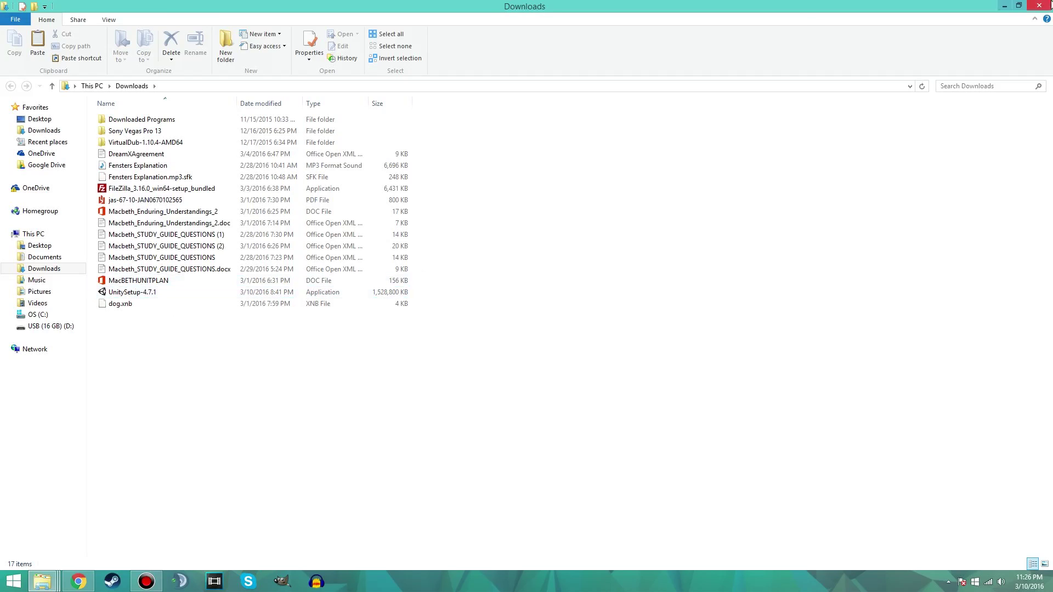
Step: Close the Downloads window, copy the modded dog.xnb from the desktop, and return to Animals
left_click(1039, 6)
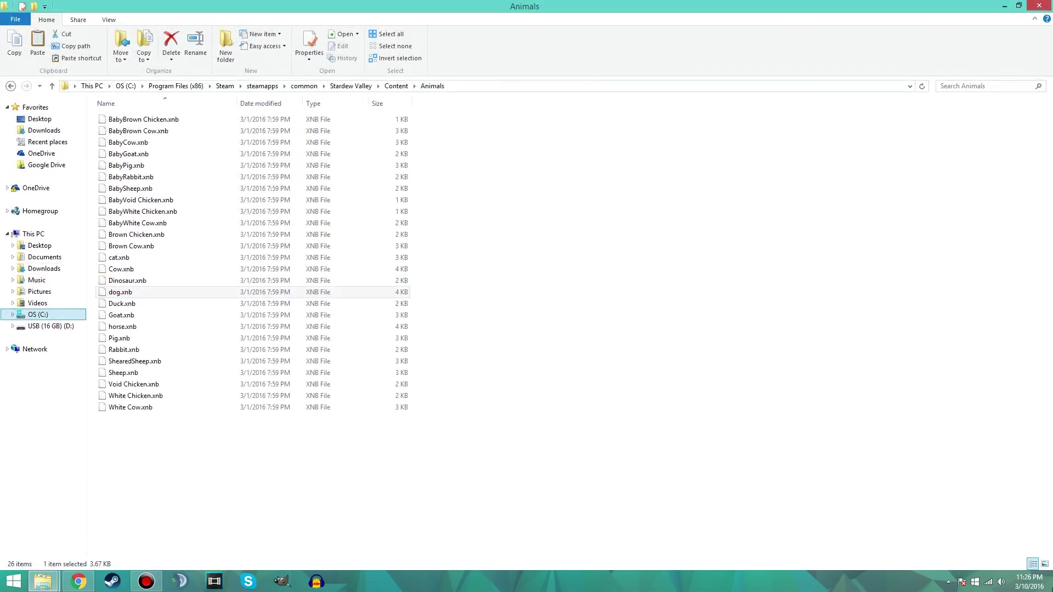
left_click(1039, 5)
right_click(440, 299)
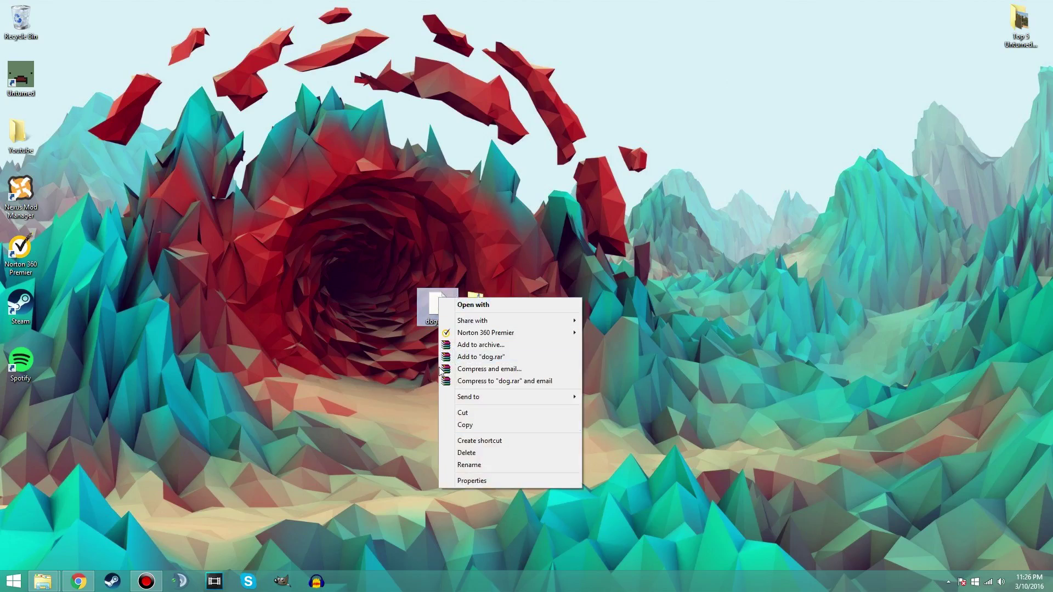
left_click(463, 425)
mouse_move(43, 581)
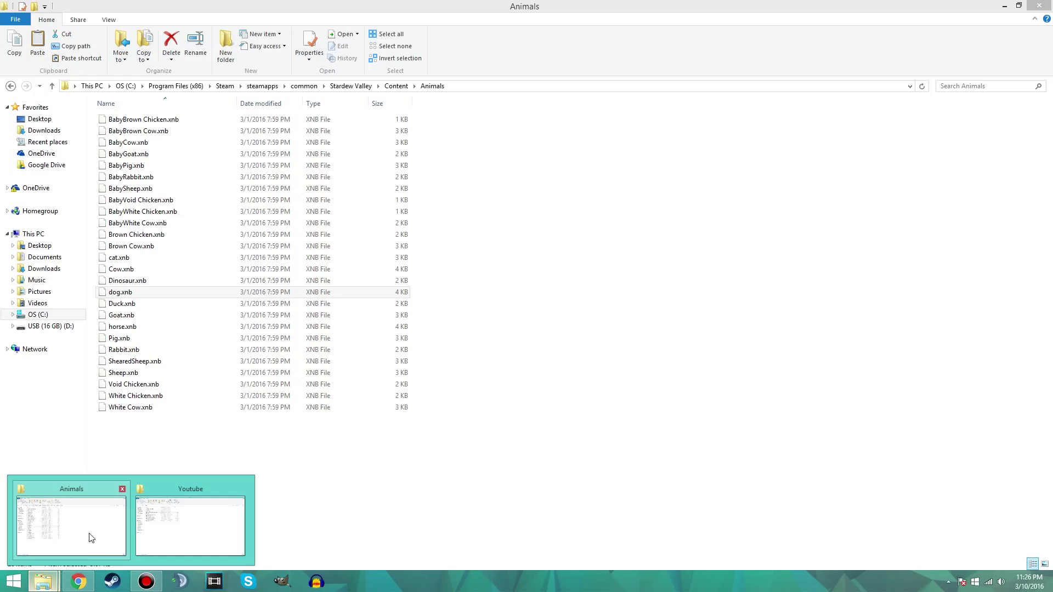
left_click(92, 539)
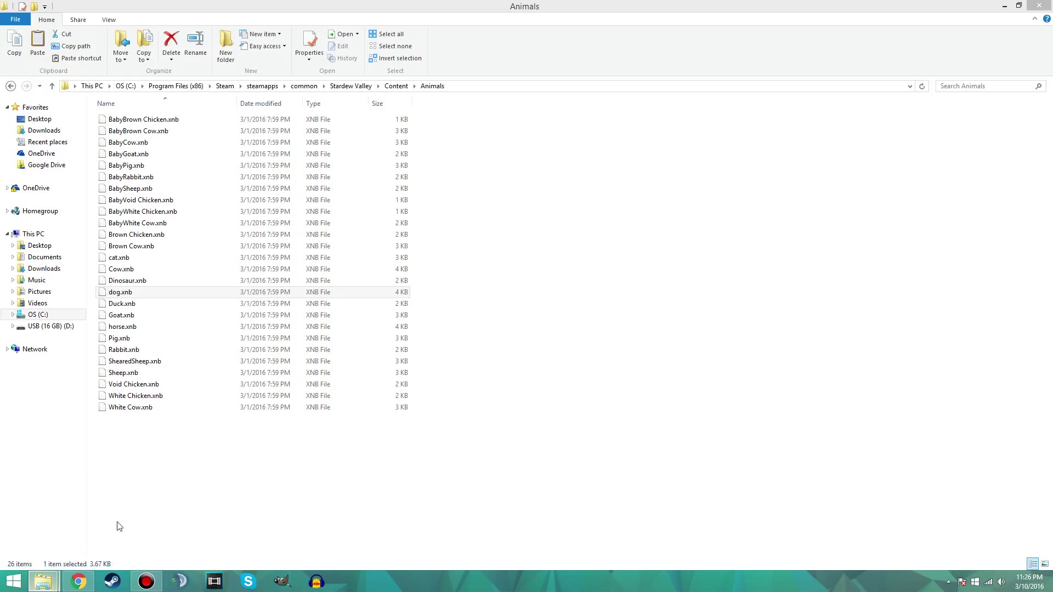
Step: Paste the modded dog.xnb into Animals, replacing the original, then cast a fishing line in-game
right_click(215, 490)
left_click(247, 408)
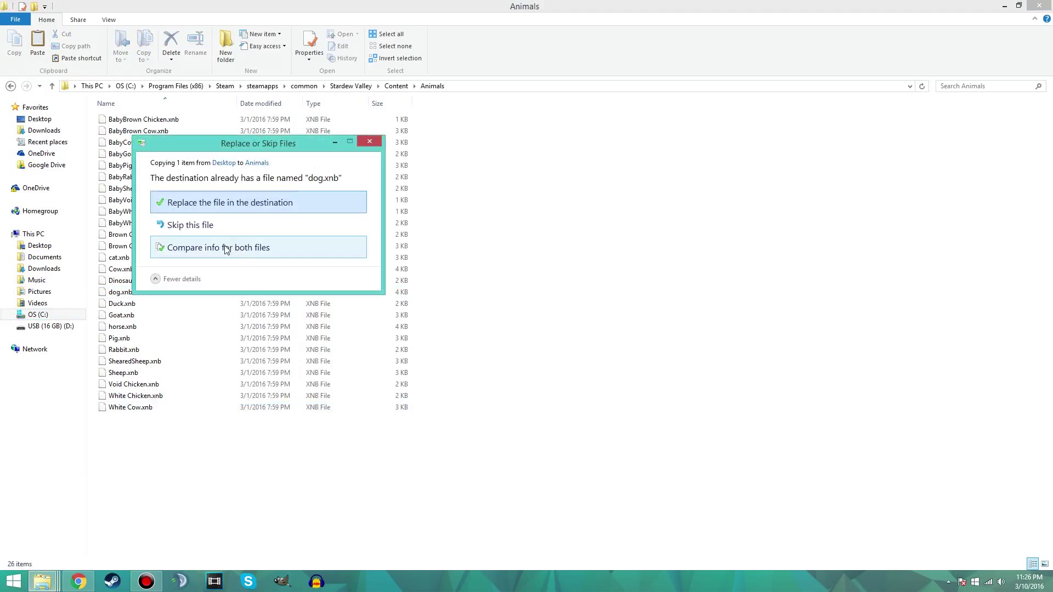
left_click(213, 203)
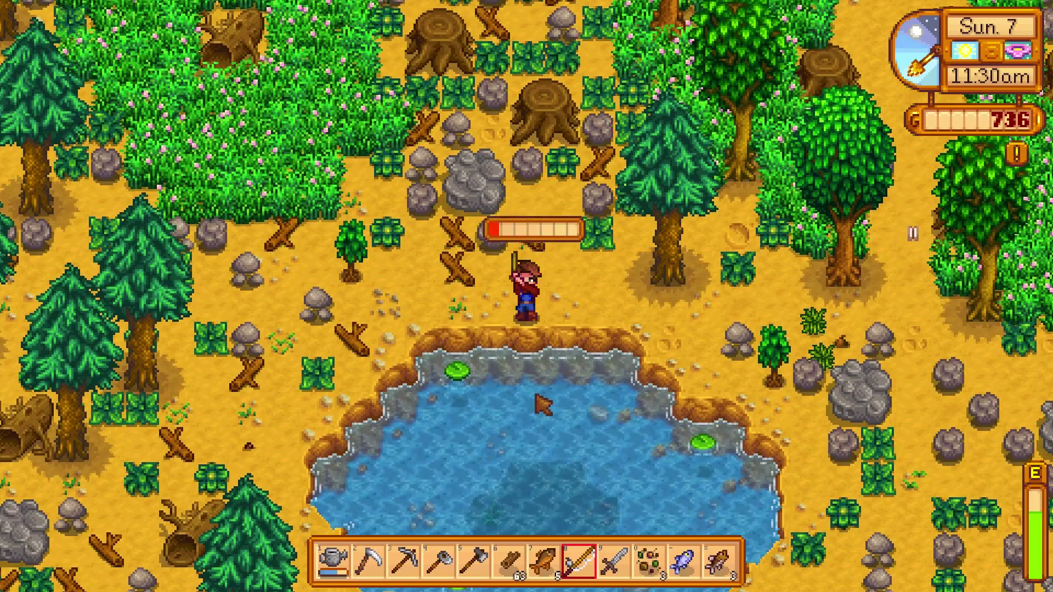
left_click(556, 401)
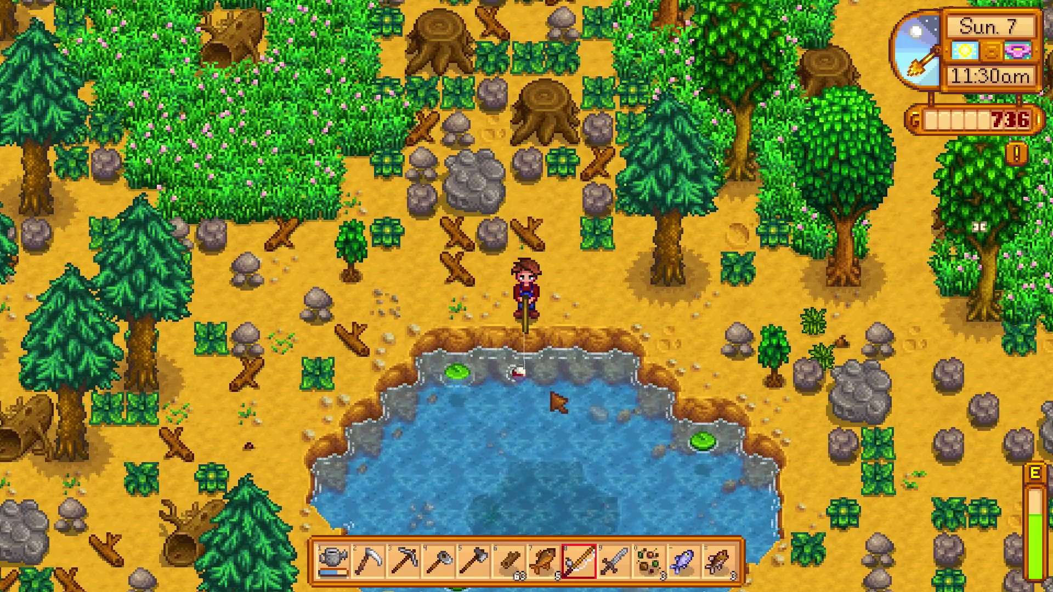